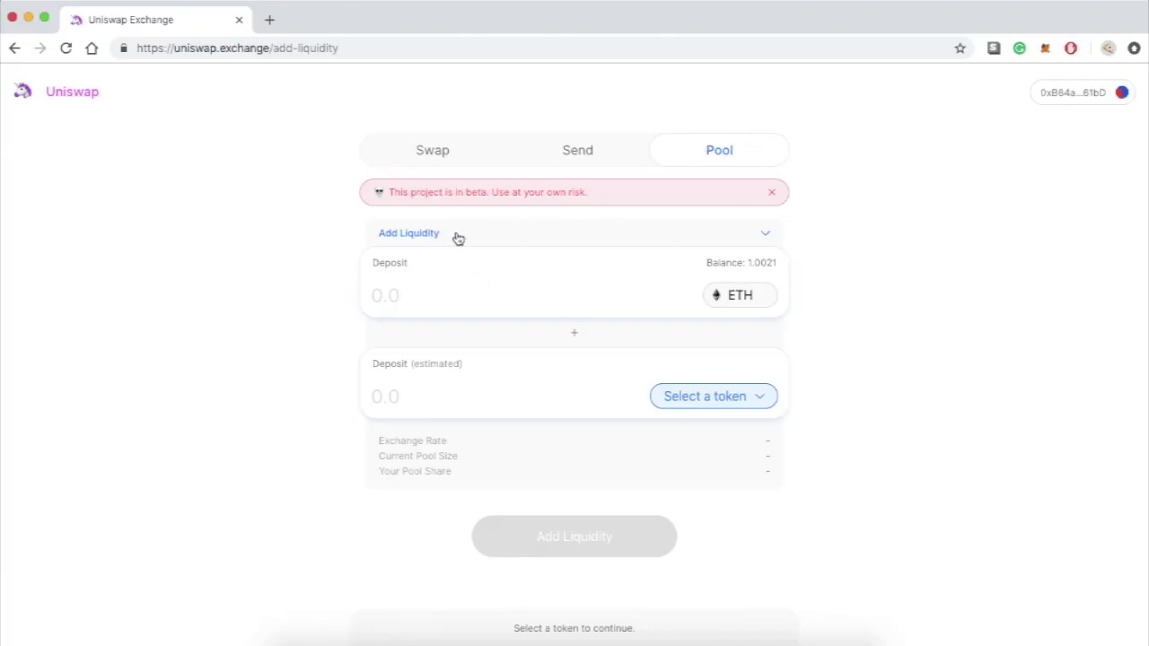
Step: Stay on Add Liquidity and choose SPANK as the second deposit token paired with ETH
left_click(426, 239)
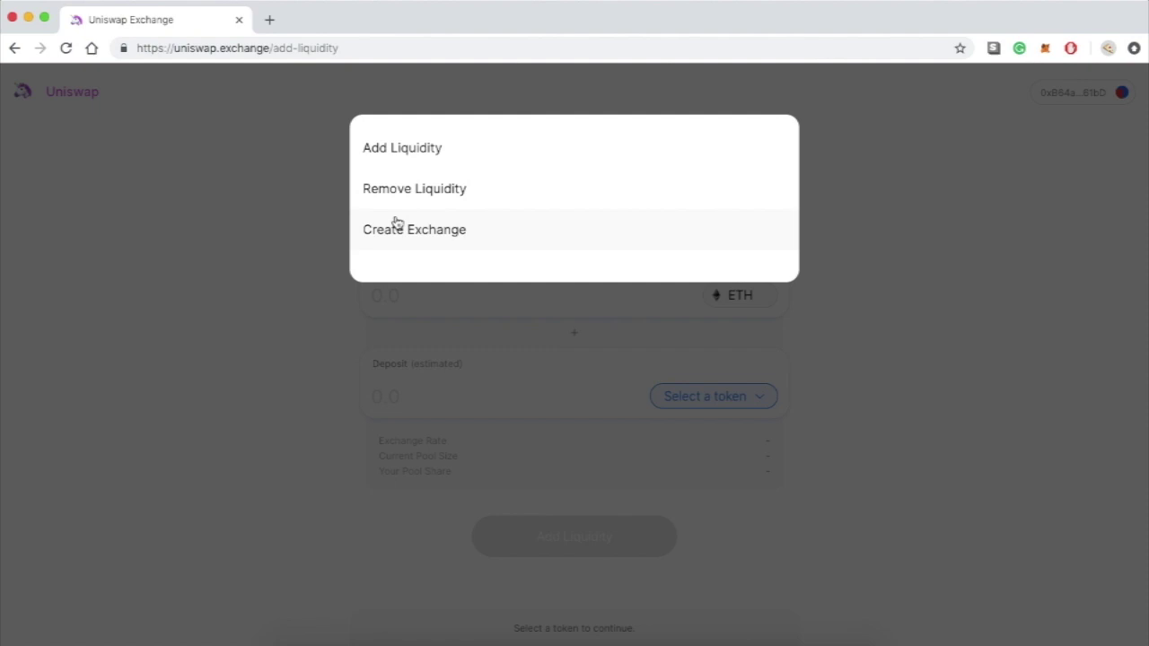
left_click(441, 152)
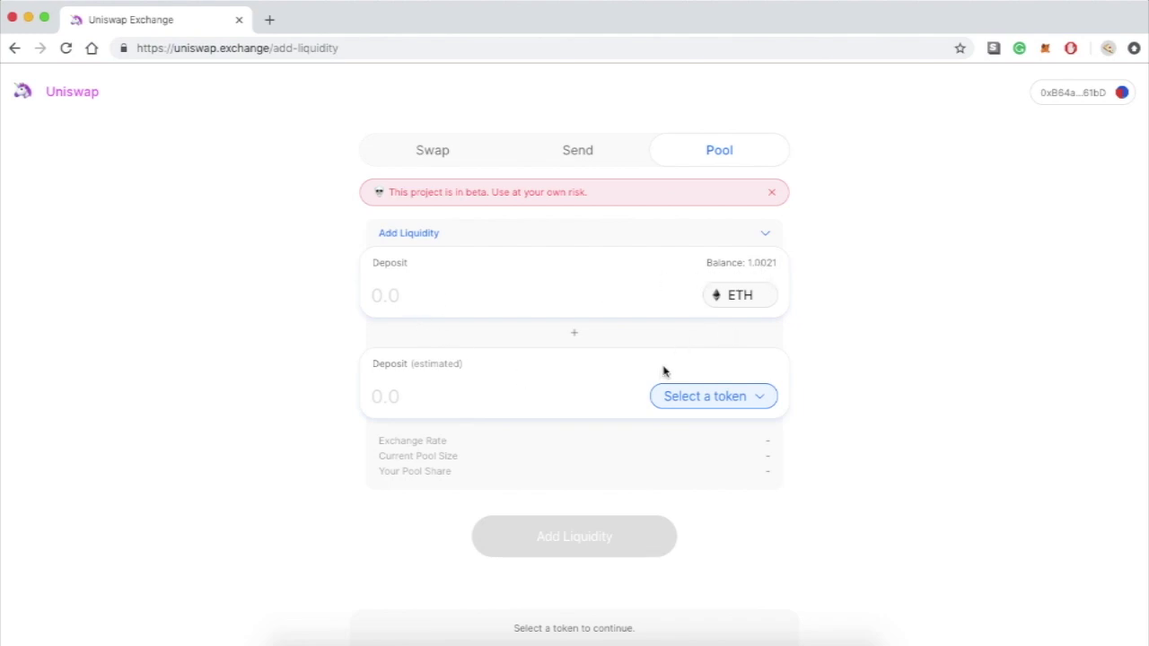
left_click(746, 398)
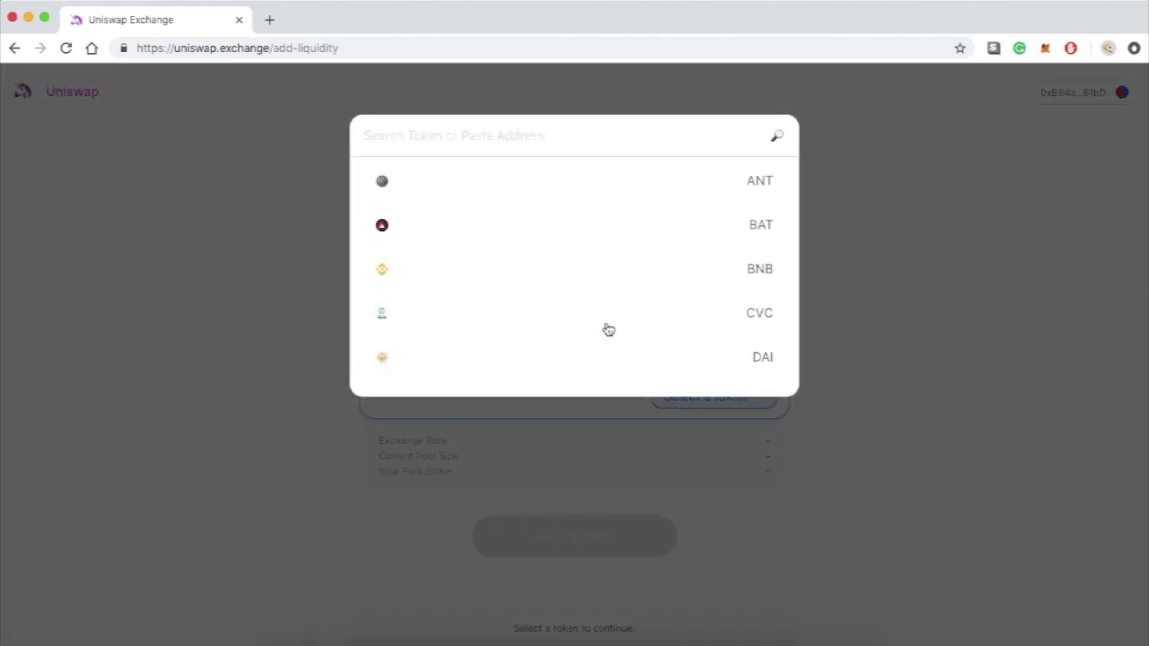
scroll(609, 330, "down", 10)
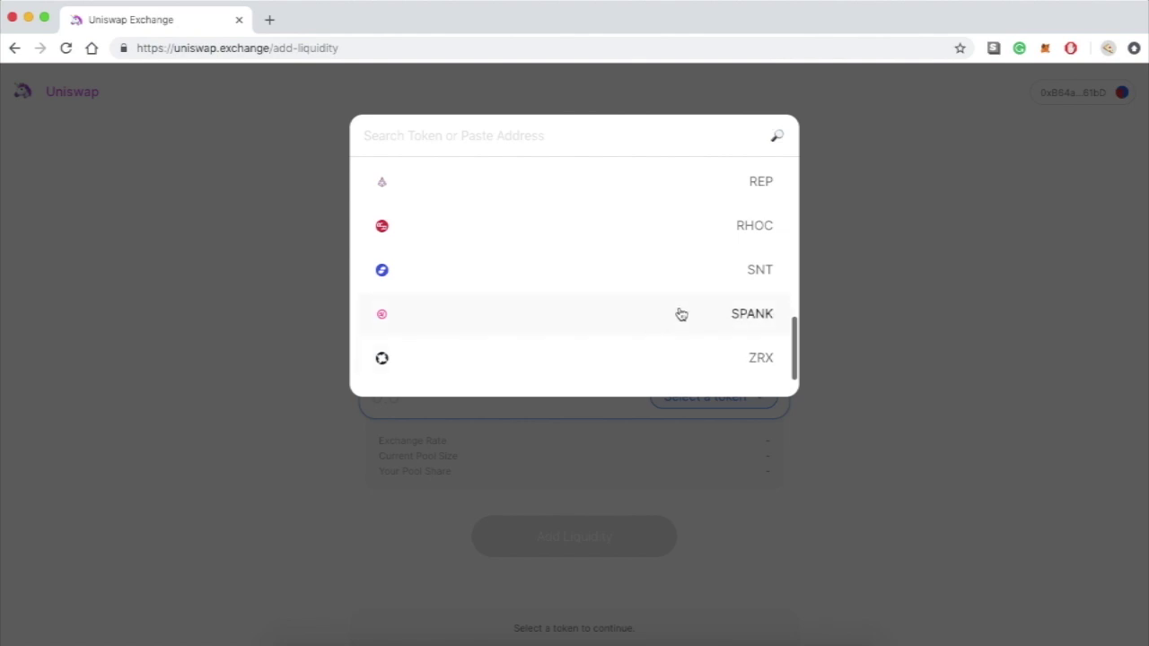
left_click(681, 315)
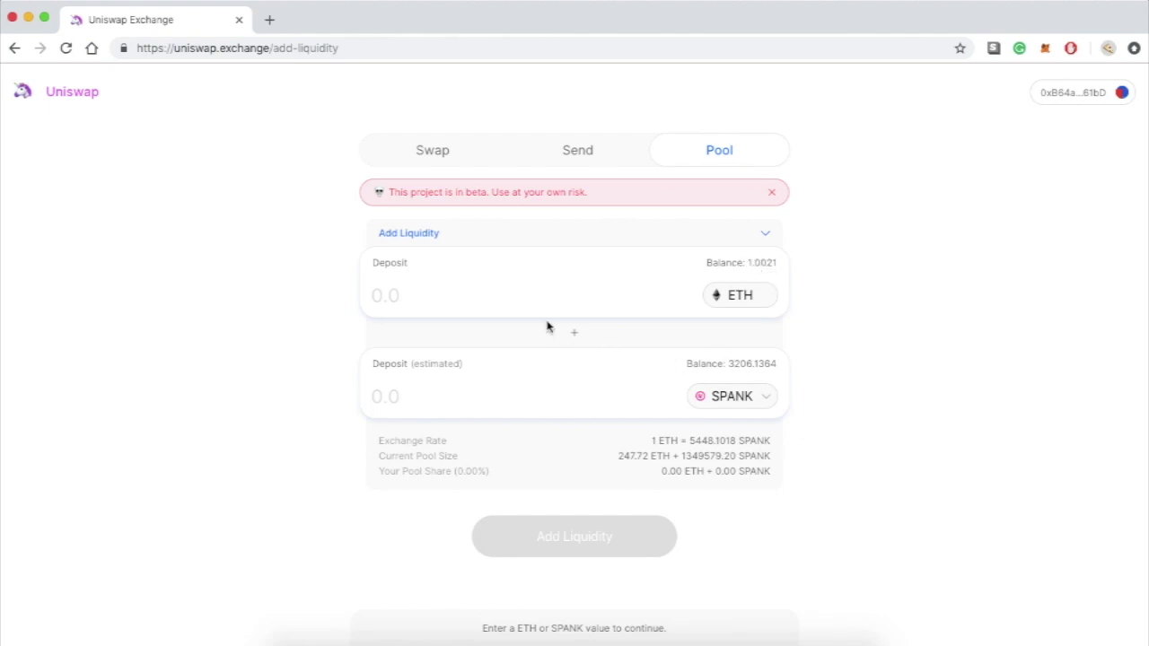
Step: Enter a 0.5 ETH deposit in place of the initial 1, matched by about 2724.05 SPANK
left_click(489, 300)
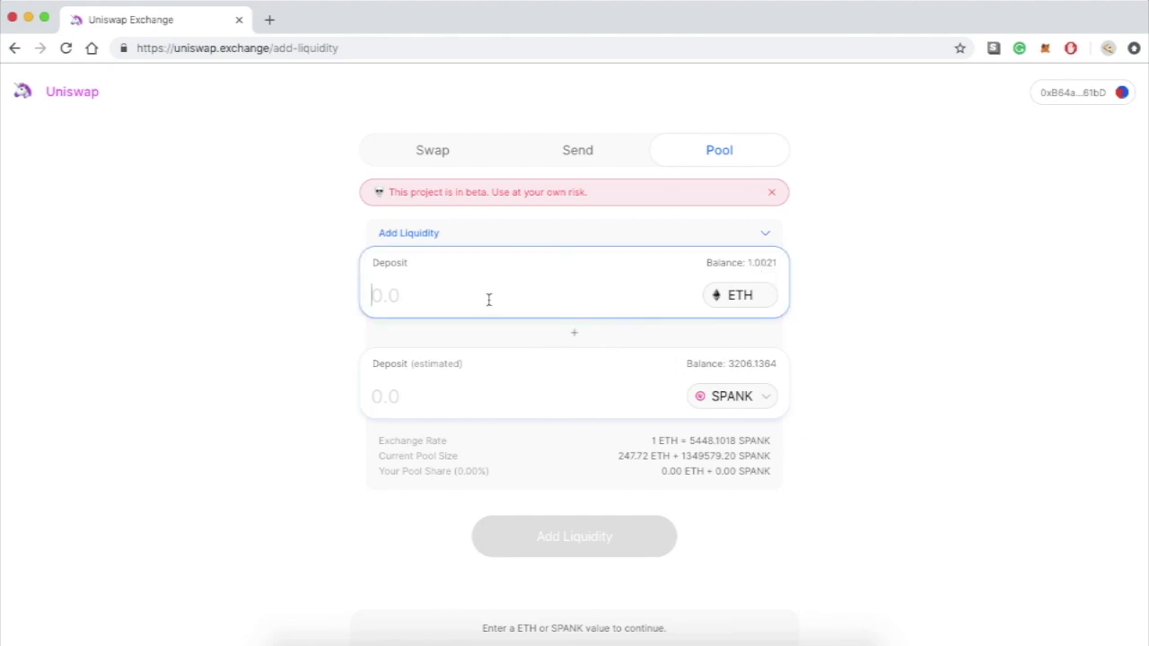
type("1")
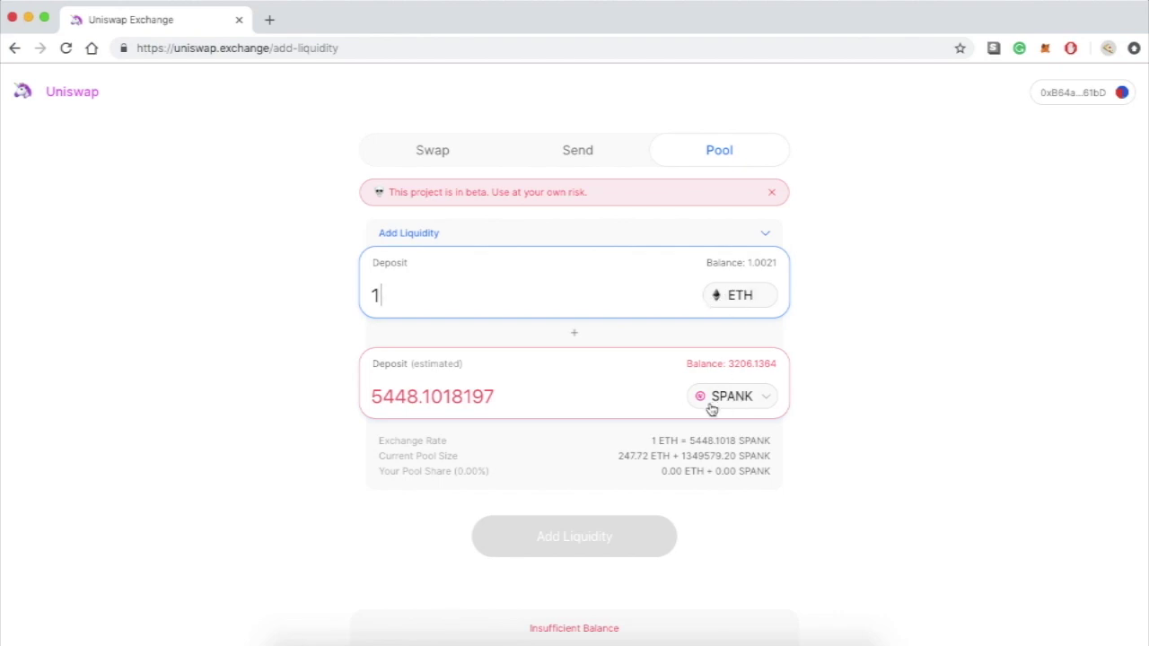
key("BackSpace")
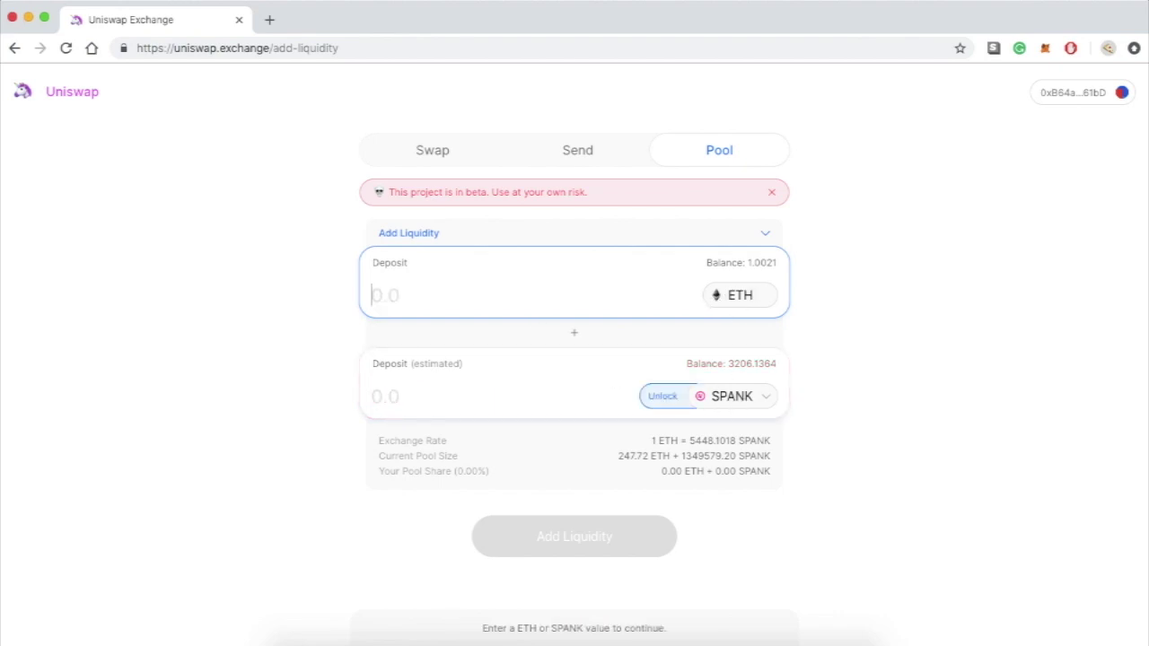
type("0.5")
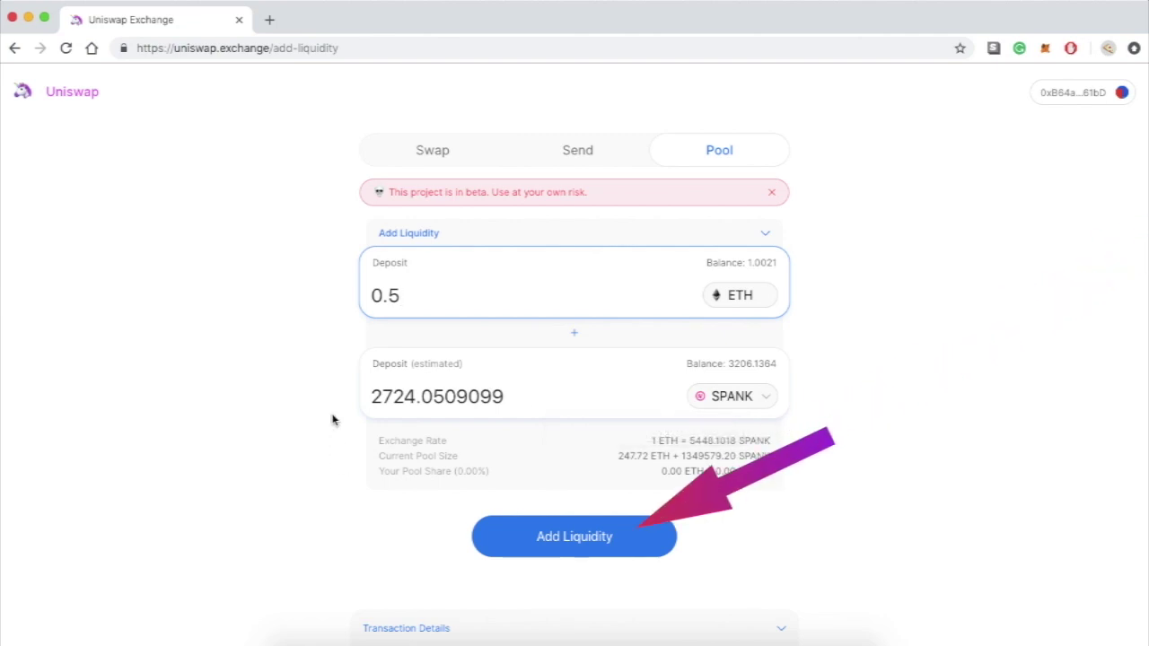
Step: Submit the 0.5 ETH + SPANK liquidity deposit and confirm it in MetaMask
left_click(567, 544)
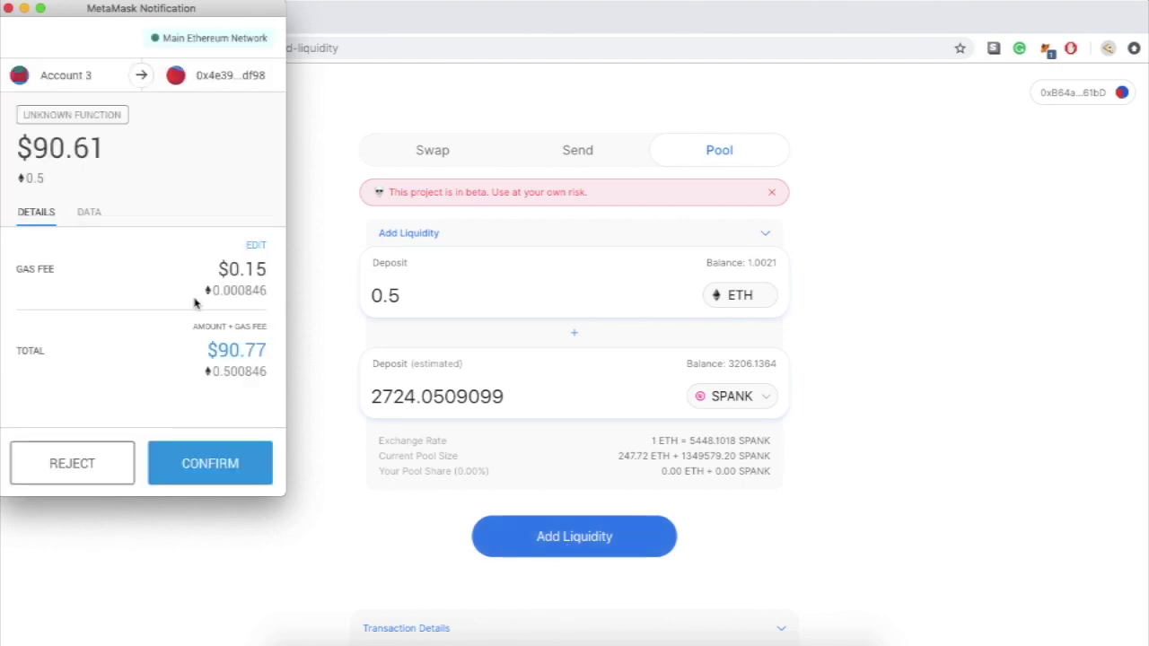
left_click(226, 465)
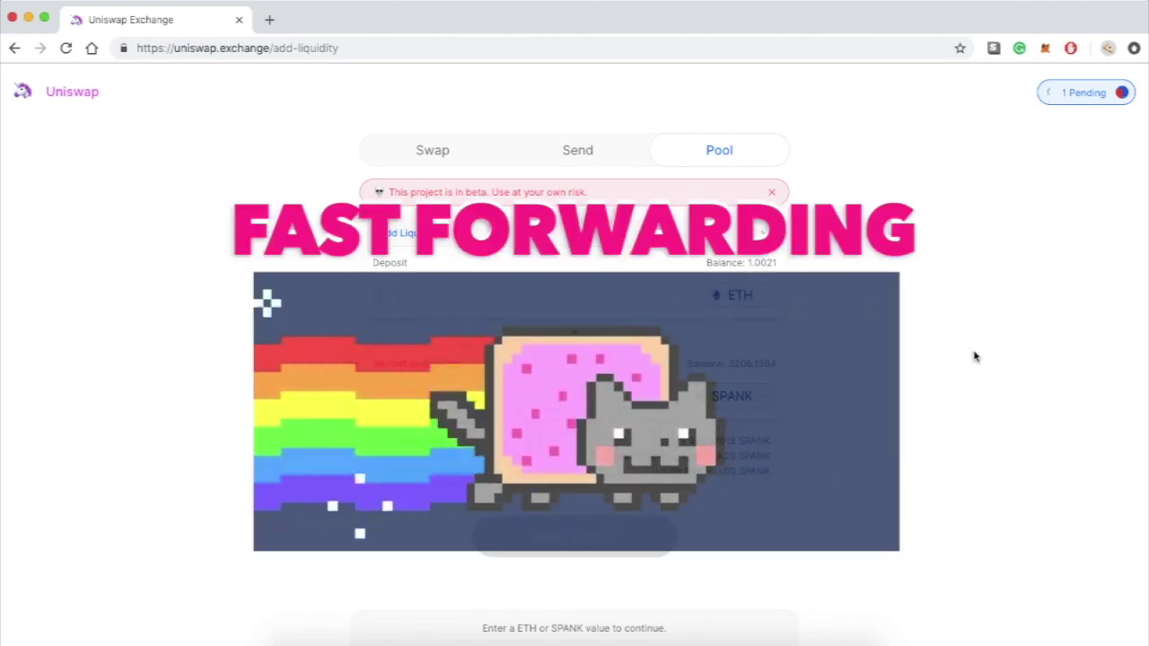
Step: Open the pending deposit transaction from MetaMask and check it on Etherscan
left_click(1045, 47)
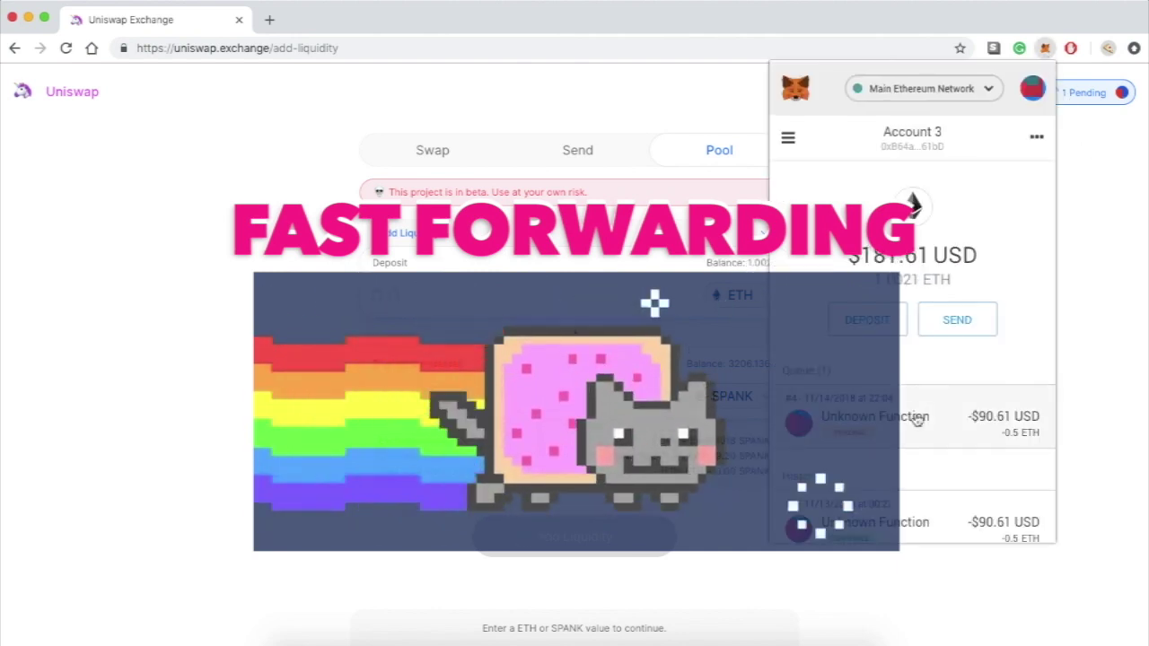
left_click(1034, 375)
left_click(430, 19)
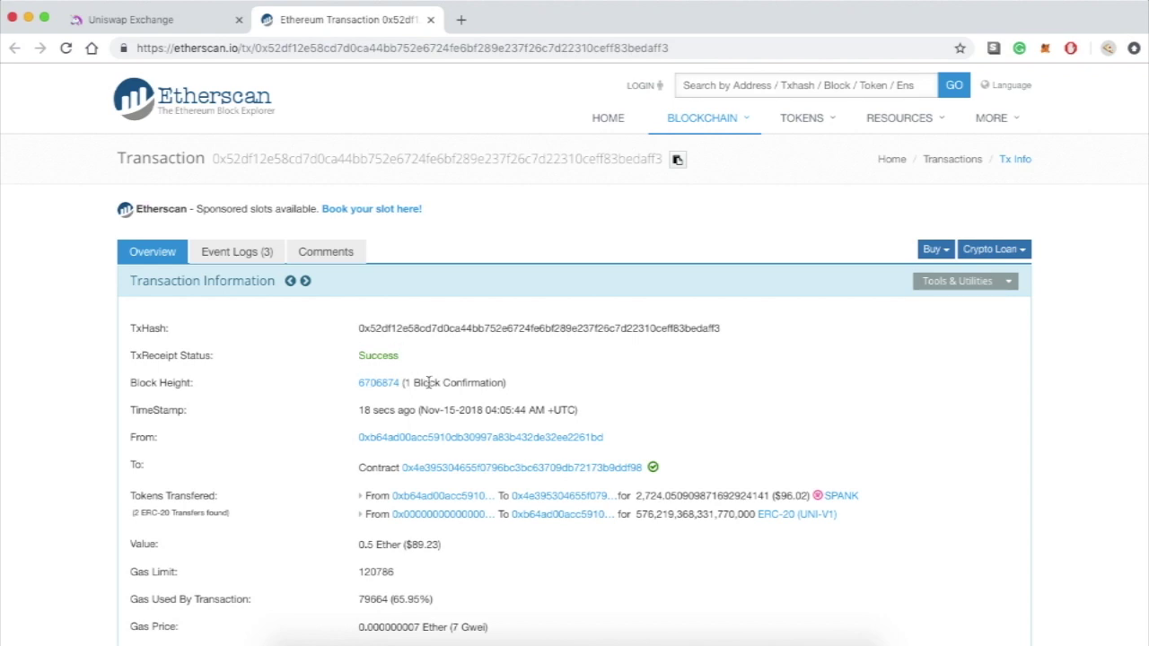
left_click(431, 20)
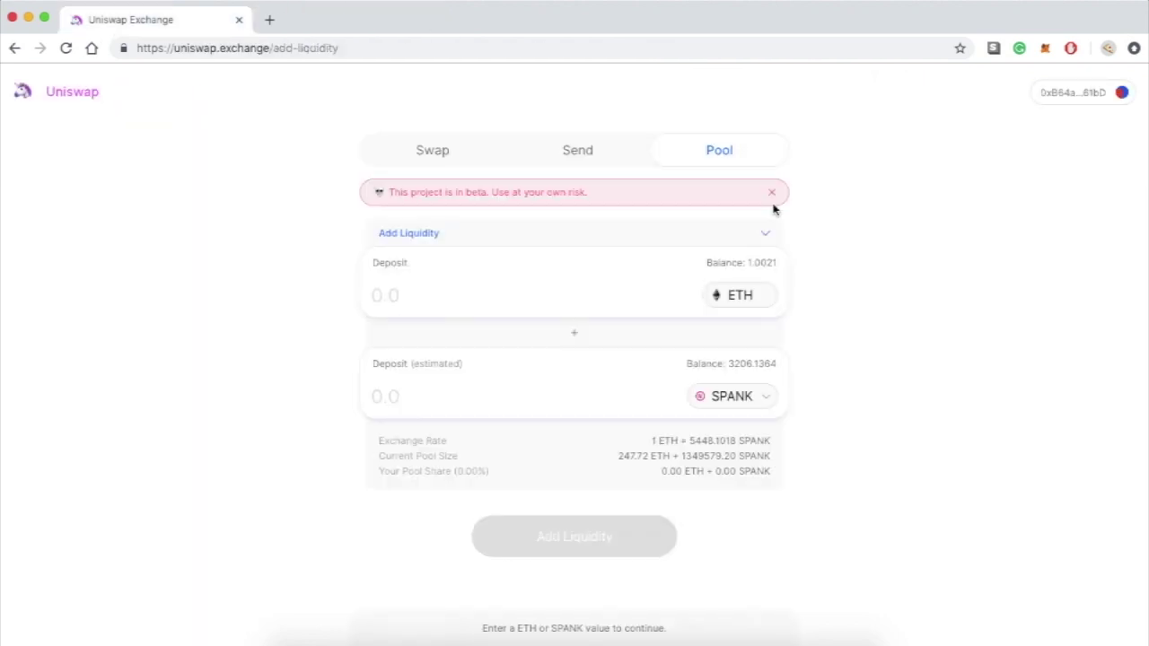
Step: Check the wallet balances of 0.5015 ETH and 482.085 SPANK in MetaMask
left_click(1045, 50)
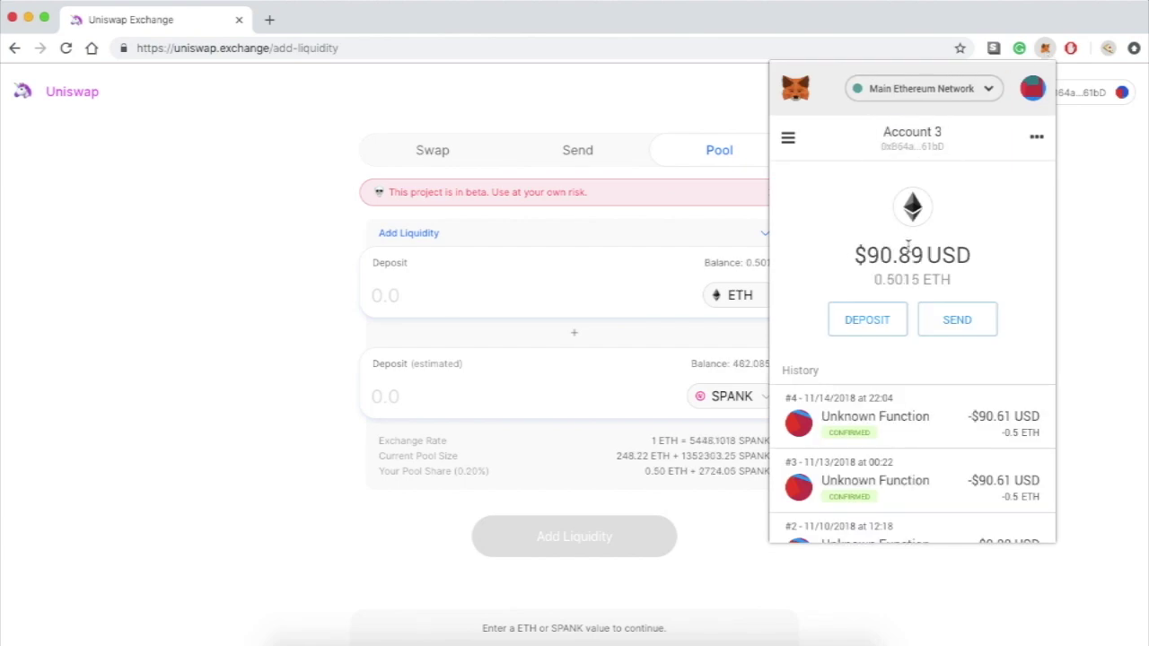
left_click_drag(894, 279, 911, 279)
left_click(787, 138)
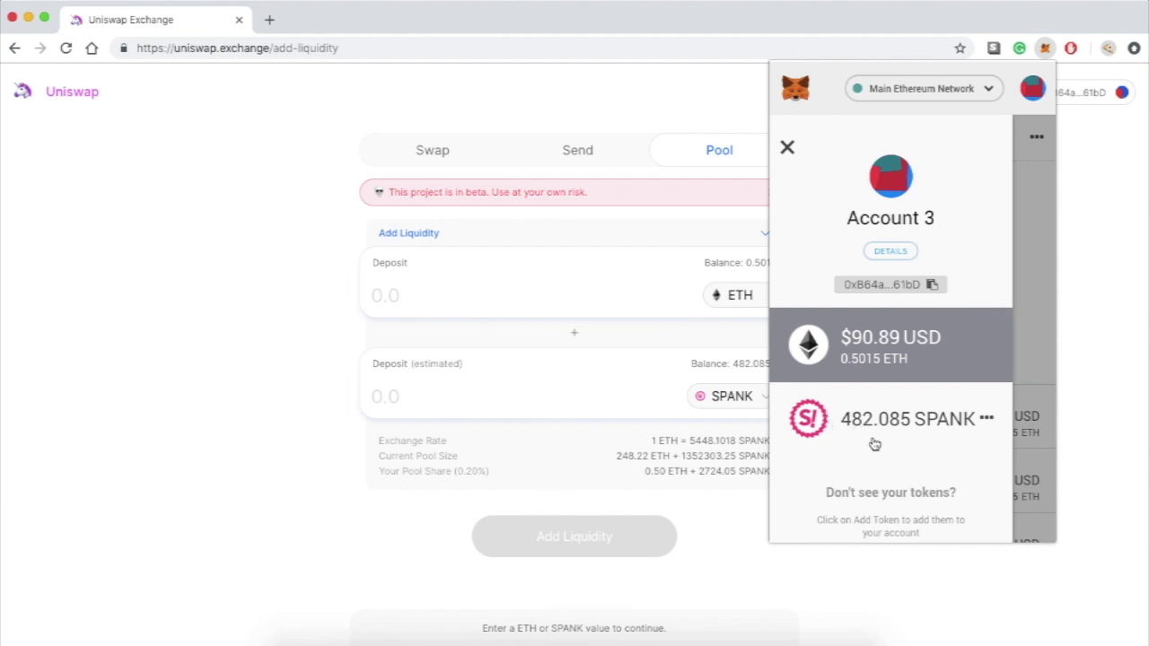
left_click(623, 371)
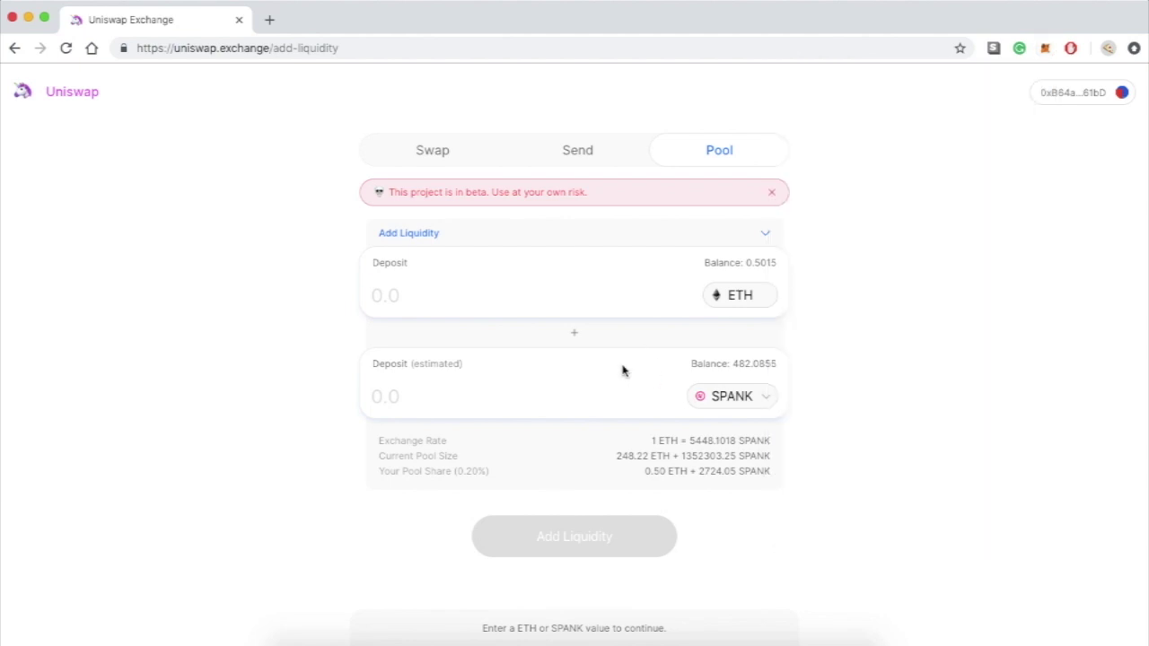
Step: Highlight and then deselect the 0.20% pool share of 0.50 ETH + 2724.05 SPANK
left_click(698, 148)
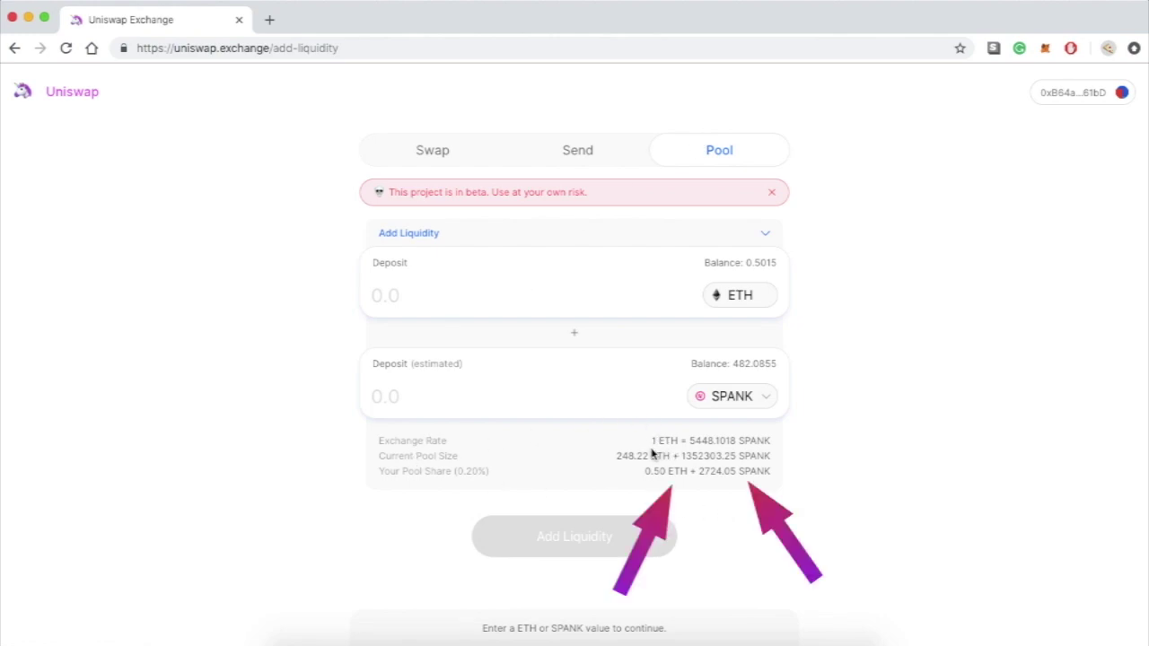
left_click(471, 475)
left_click_drag(470, 475, 492, 481)
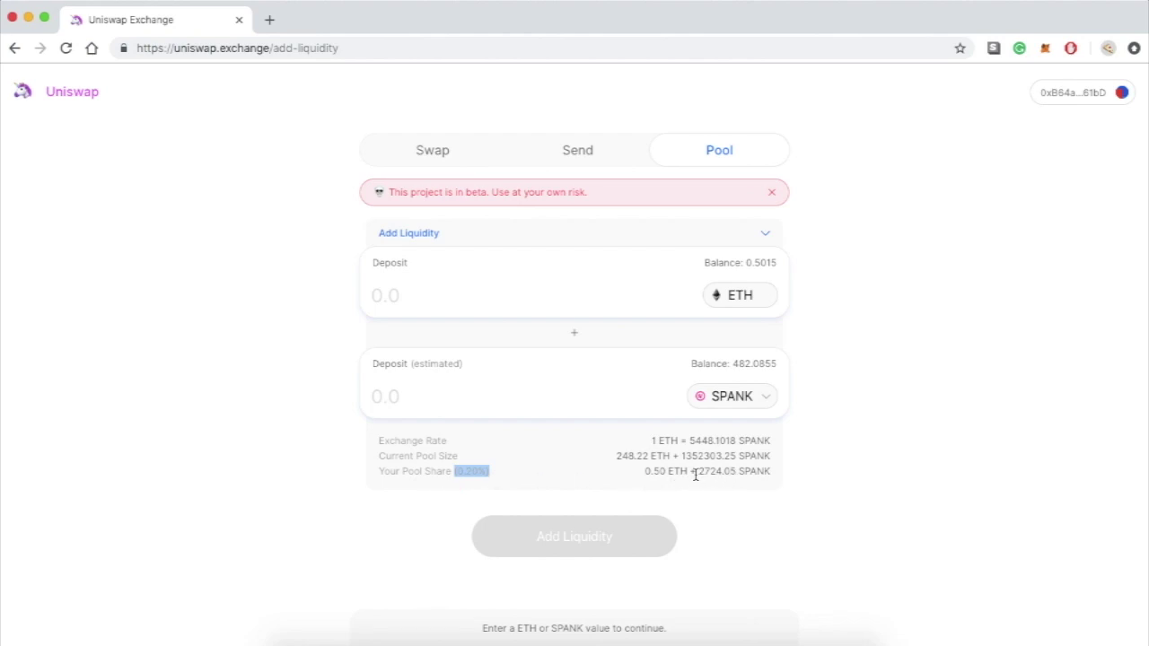
left_click(654, 482)
Step: Switch to Remove Liquidity and pick the SPANK pool, showing a 0.5762194 pool-token balance
left_click(525, 239)
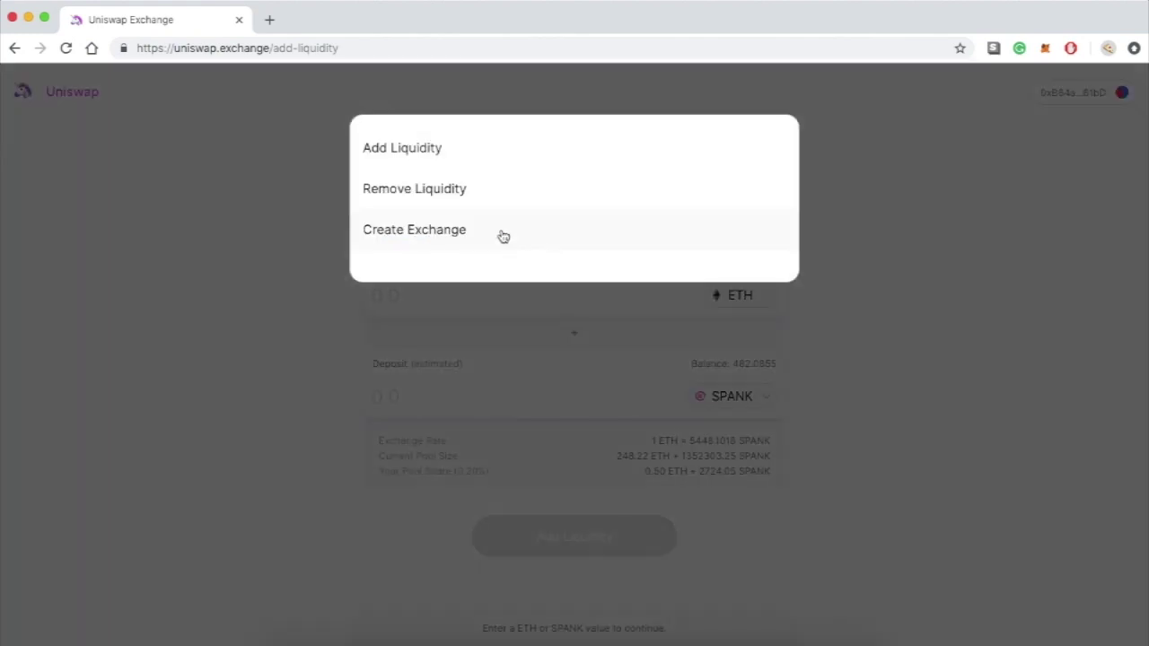
left_click(436, 192)
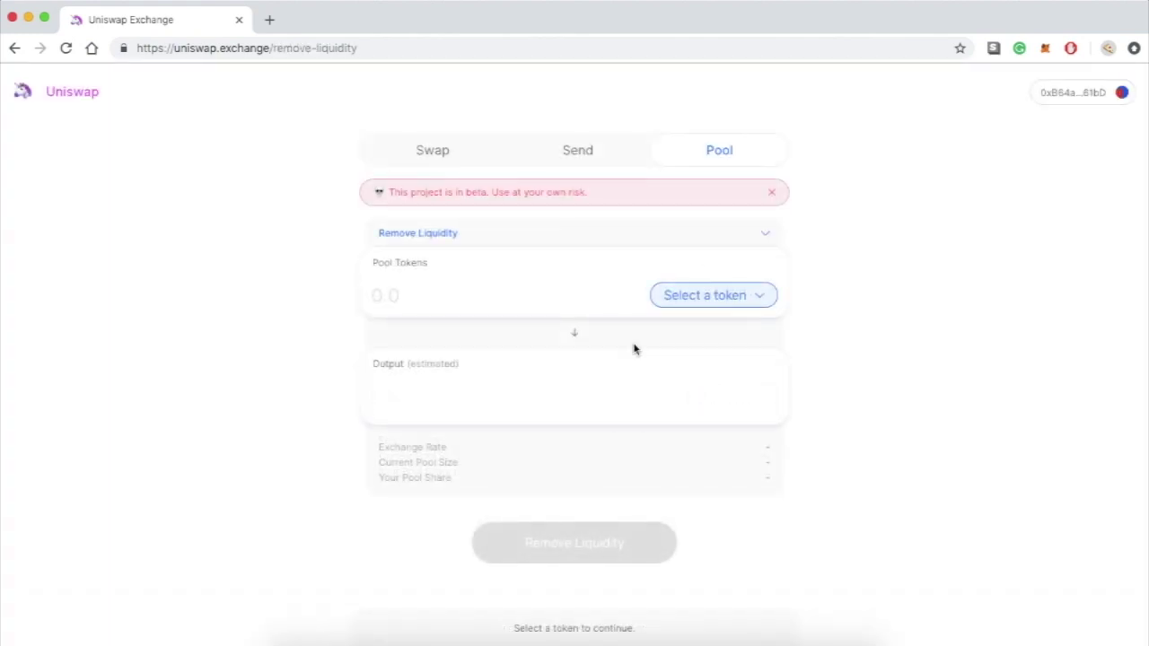
left_click(692, 308)
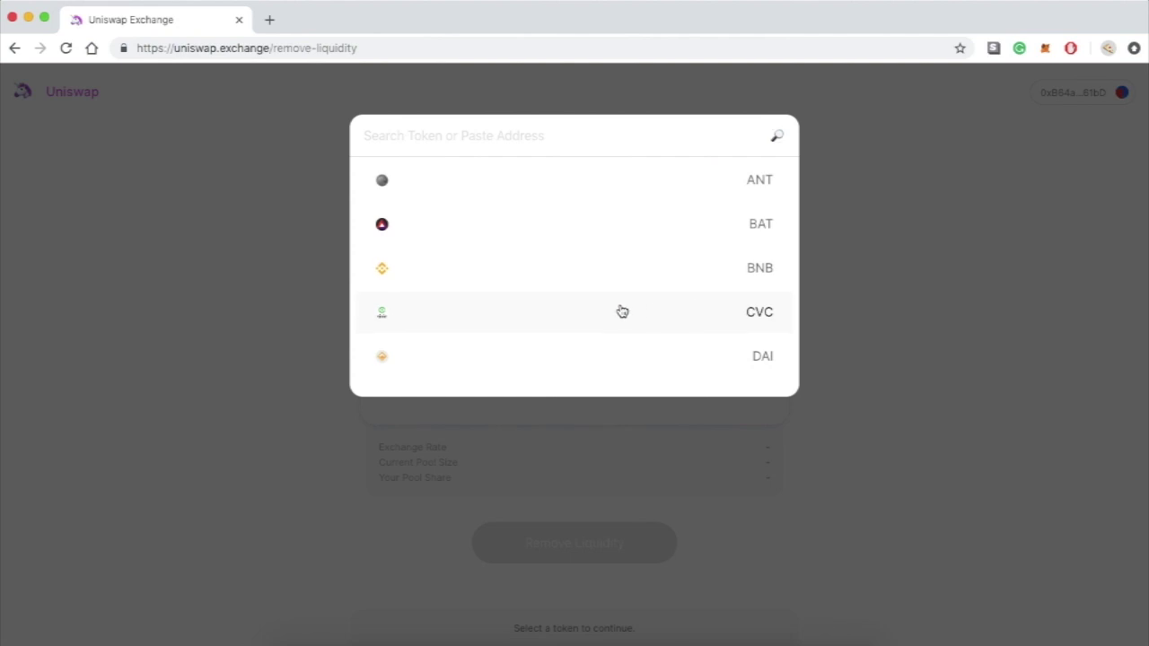
scroll(623, 311, "down", 10)
left_click(682, 312)
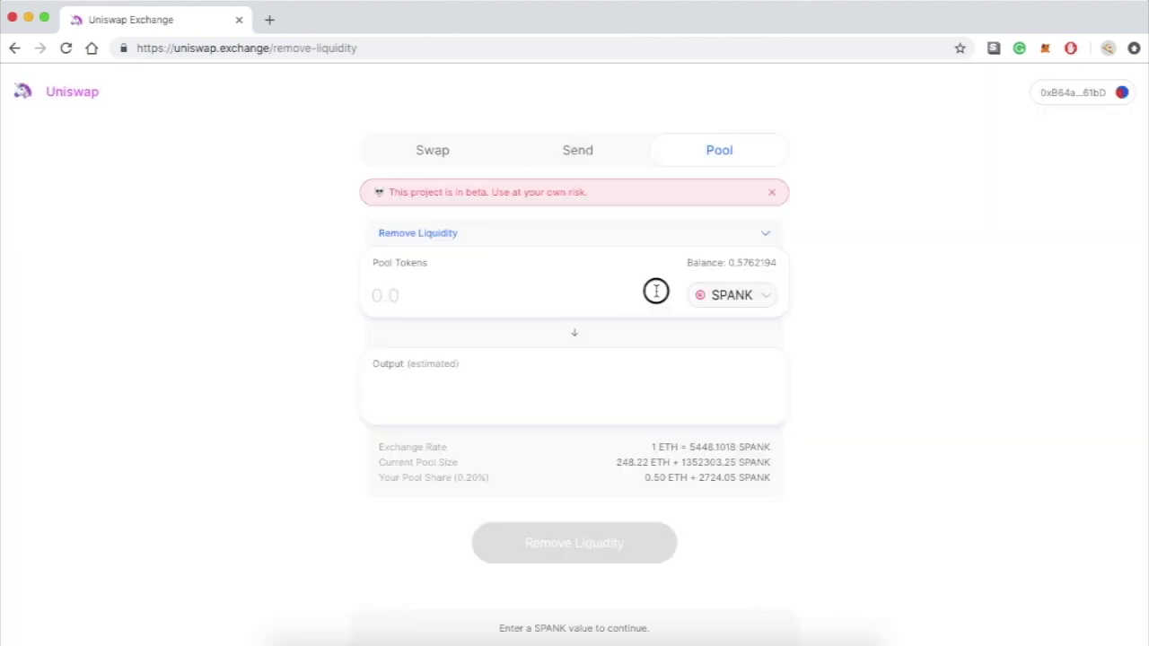
left_click(656, 291)
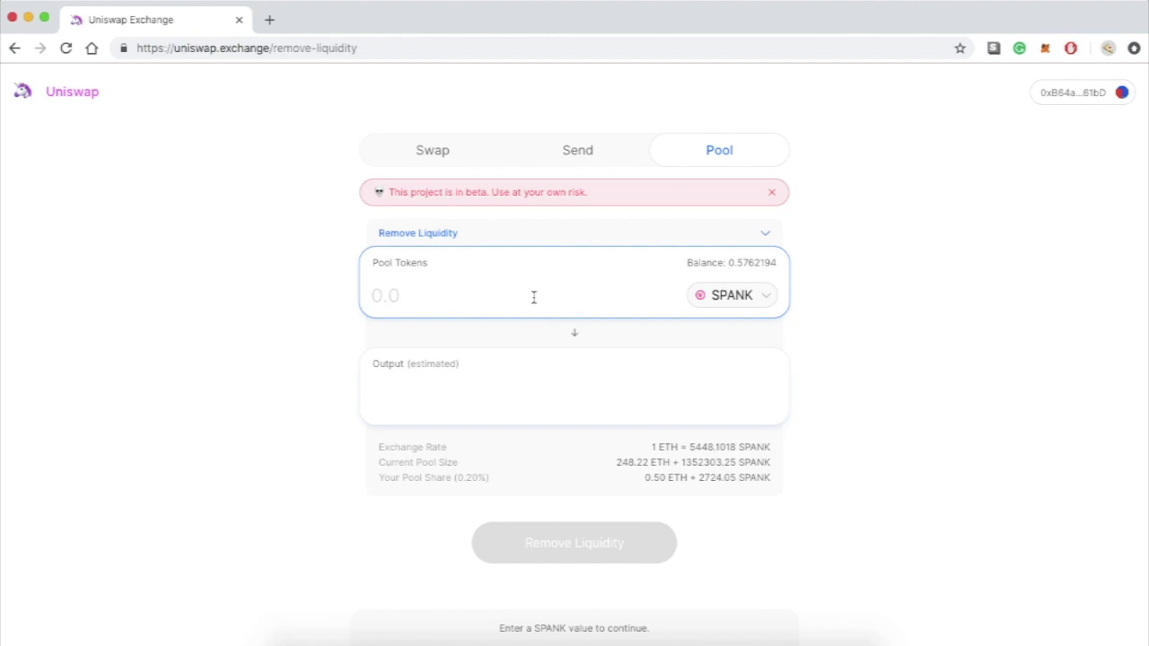
Step: Enter .5762193 pool tokens to withdraw, based on the copied 0.5762194 balance
type(".5")
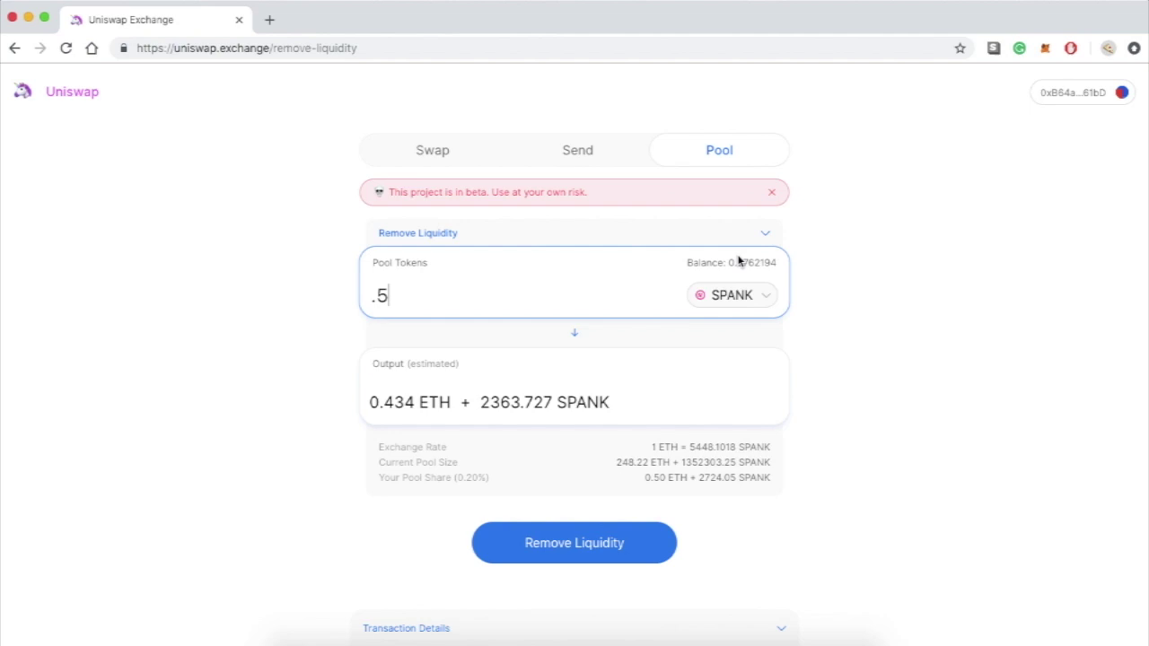
left_click(745, 264)
left_click_drag(732, 263, 779, 268)
key("ctrl+c")
left_click(521, 298)
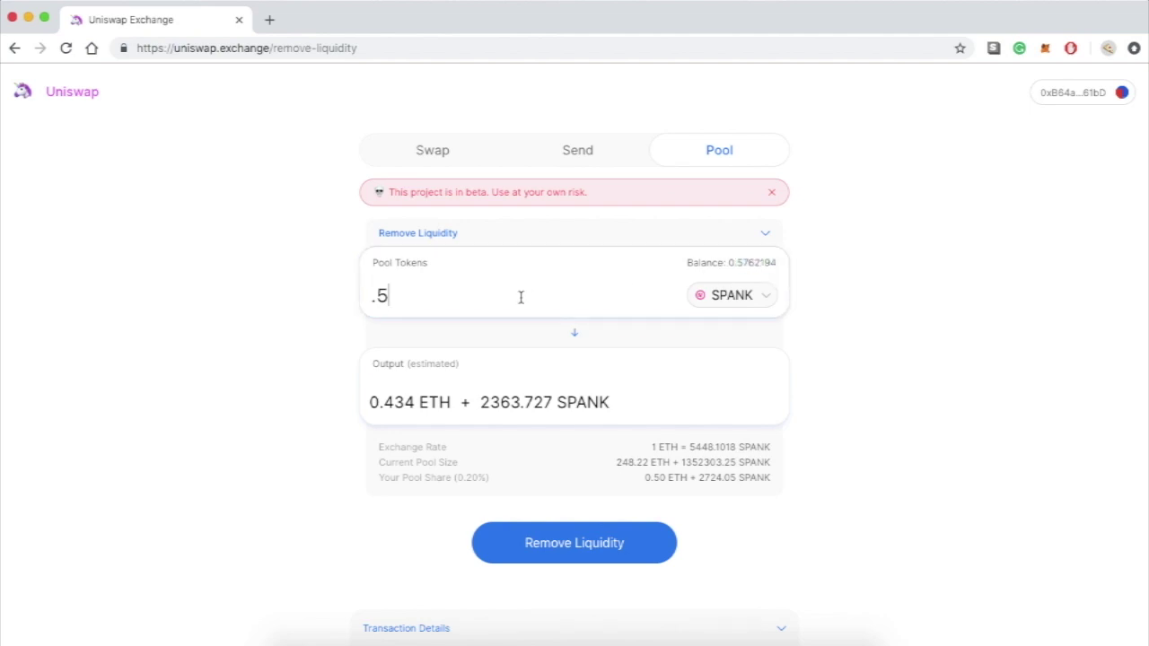
key("ctrl+a")
key("ctrl+v")
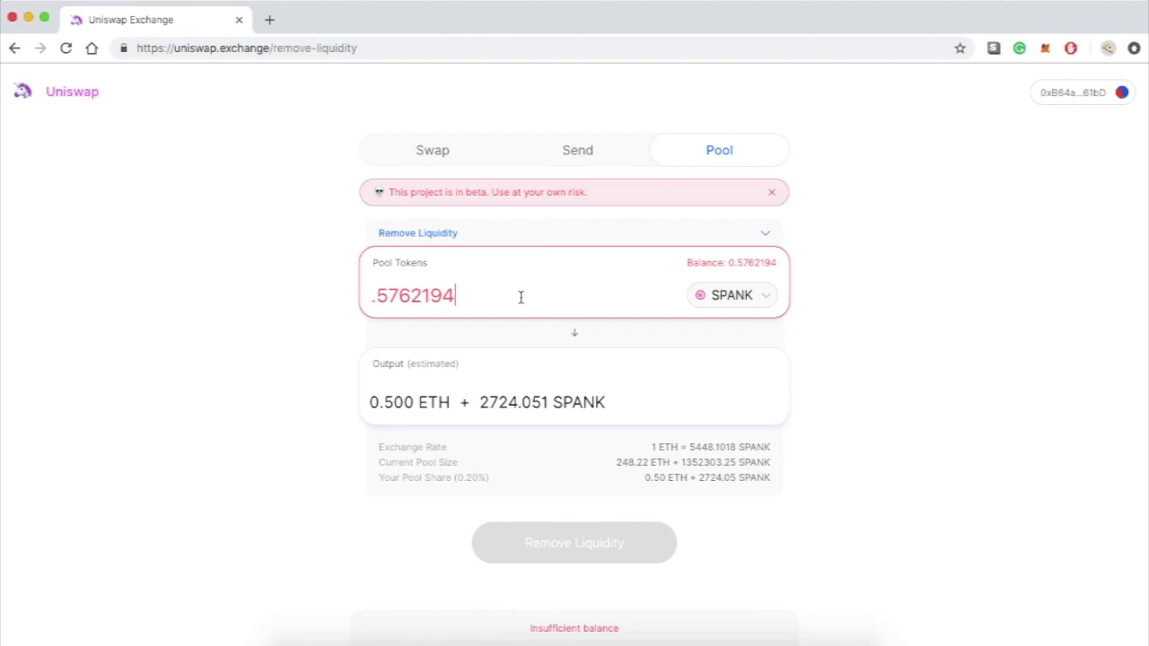
key("BackSpace")
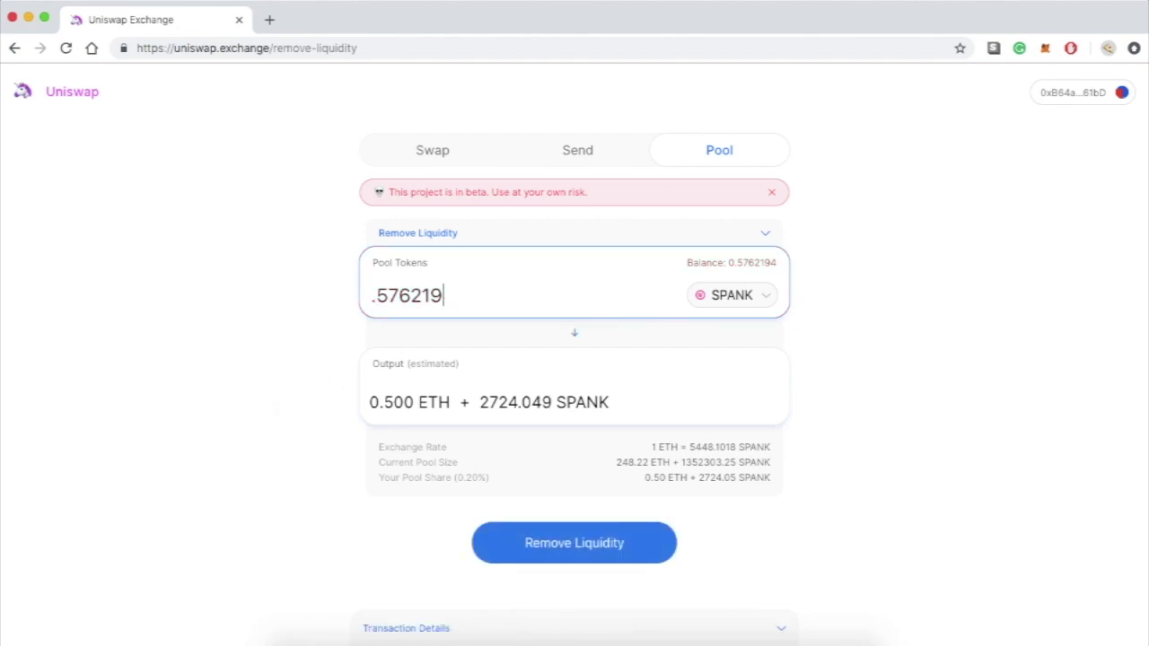
type("3")
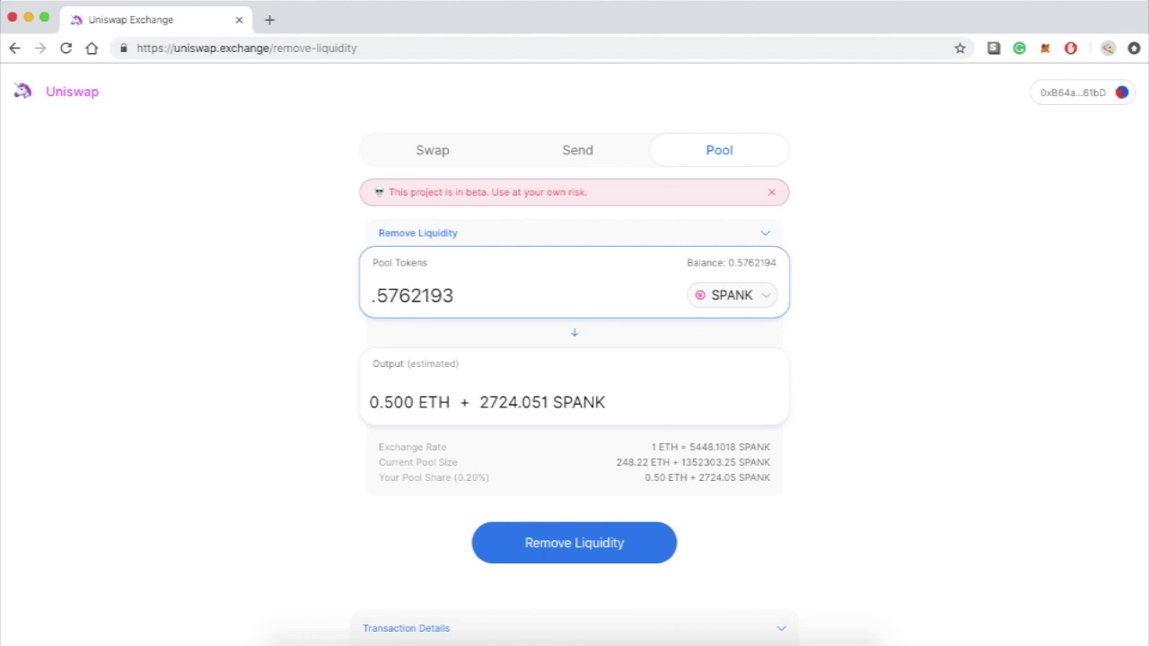
type("9")
key("BackSpace")
Step: Submit the withdrawal, raise the MetaMask gas price by two Gwei steps, and confirm it
left_click(592, 542)
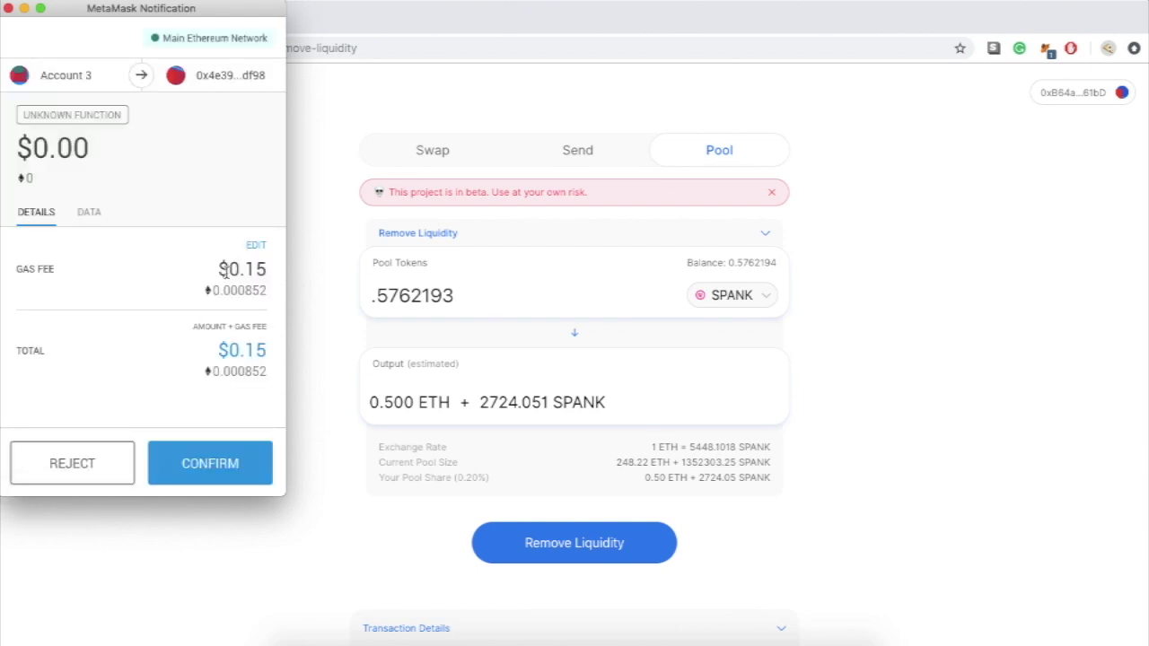
left_click(255, 247)
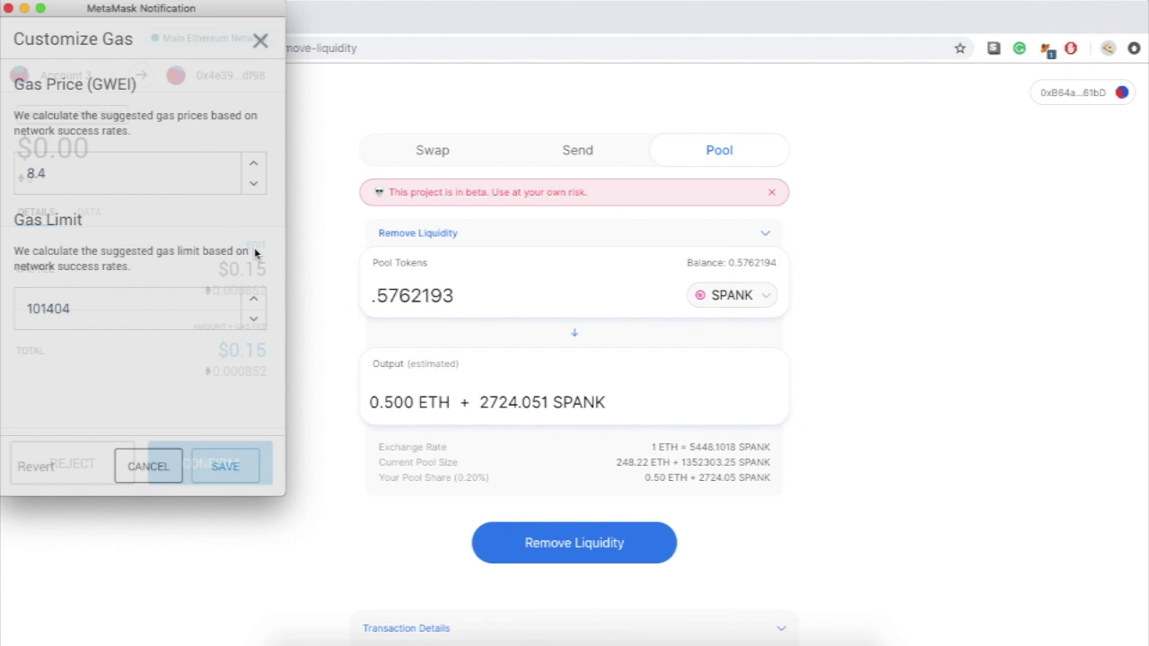
left_click(254, 165)
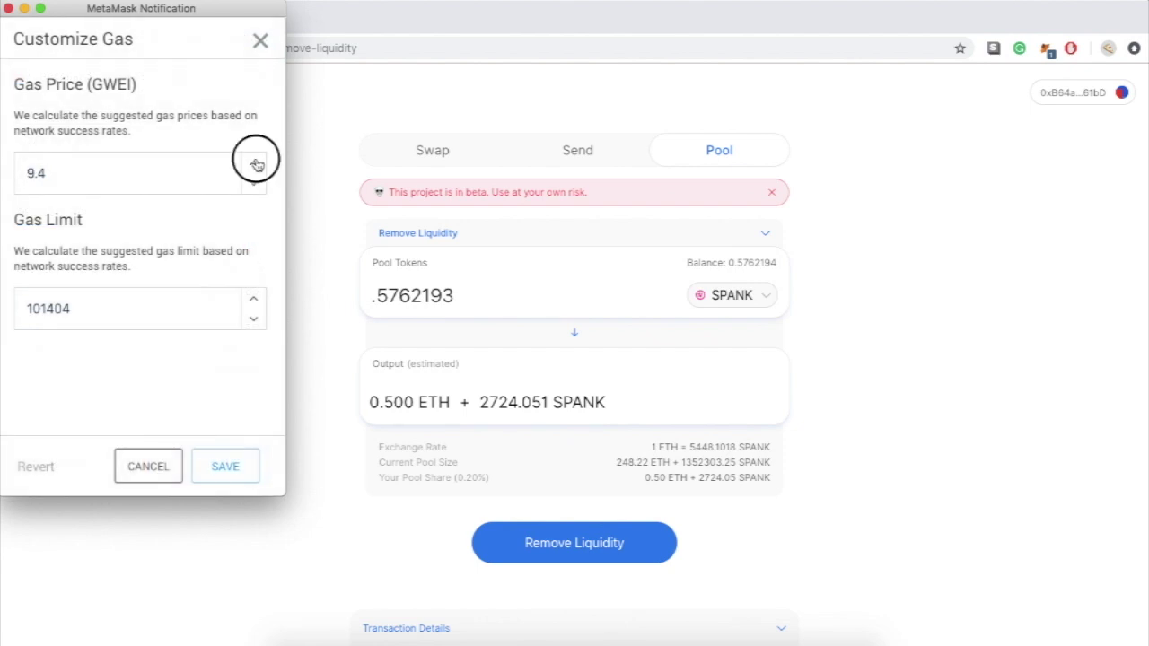
left_click(254, 165)
left_click(248, 453)
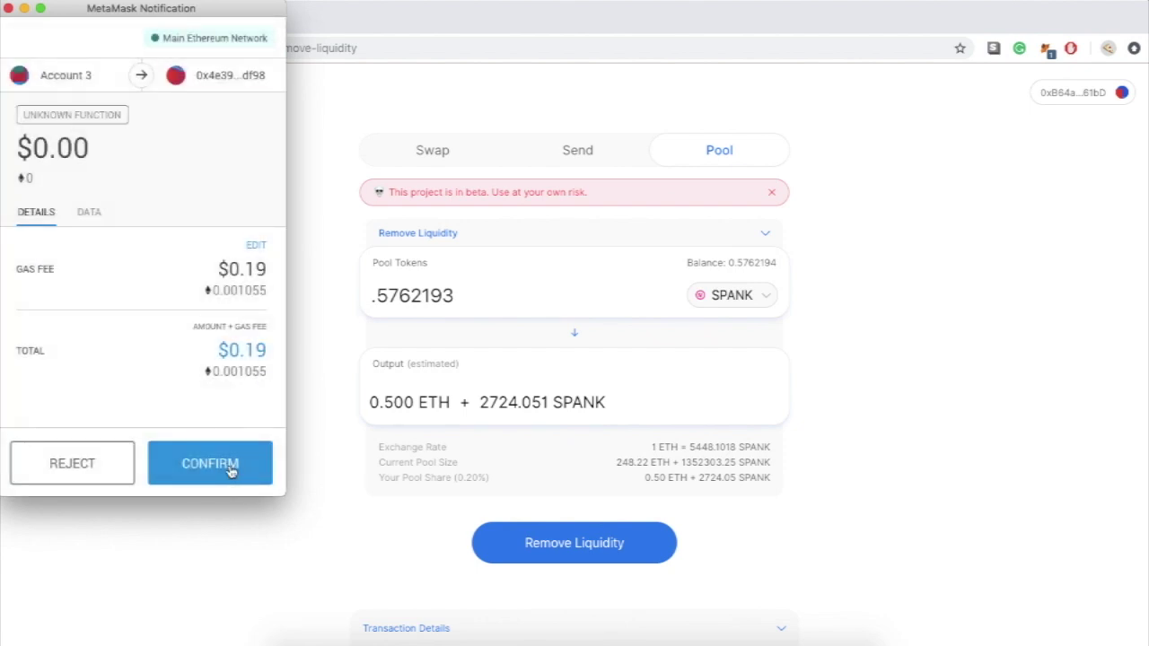
left_click(207, 465)
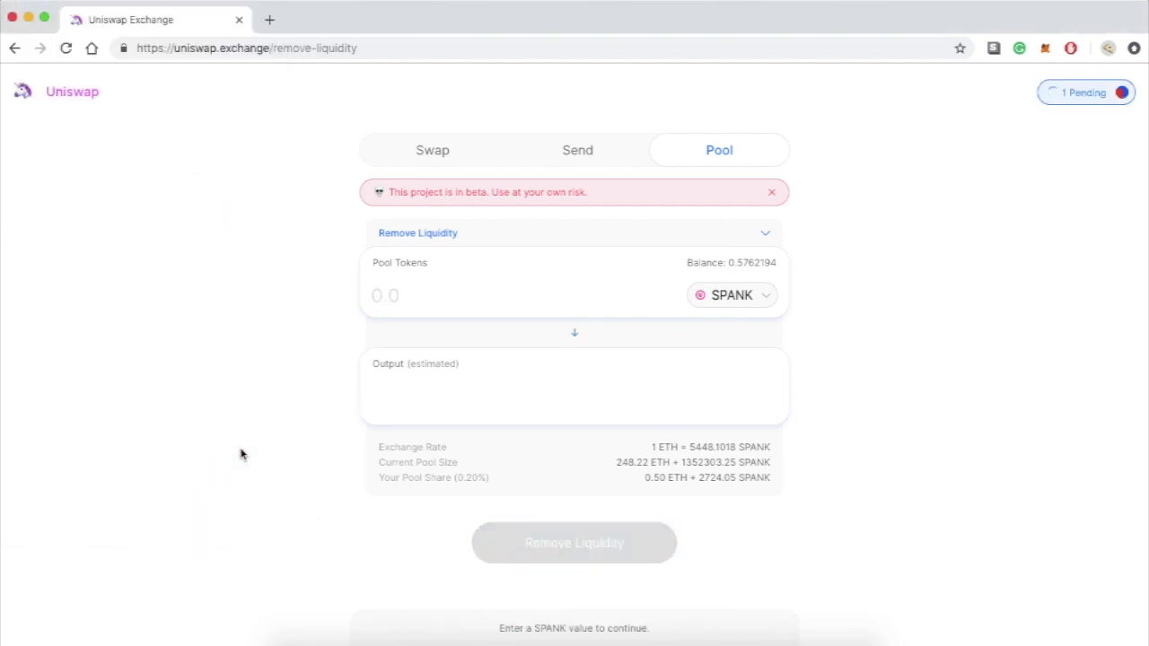
Step: Open the pending withdrawal transaction on Etherscan to verify it succeeded
left_click(1085, 94)
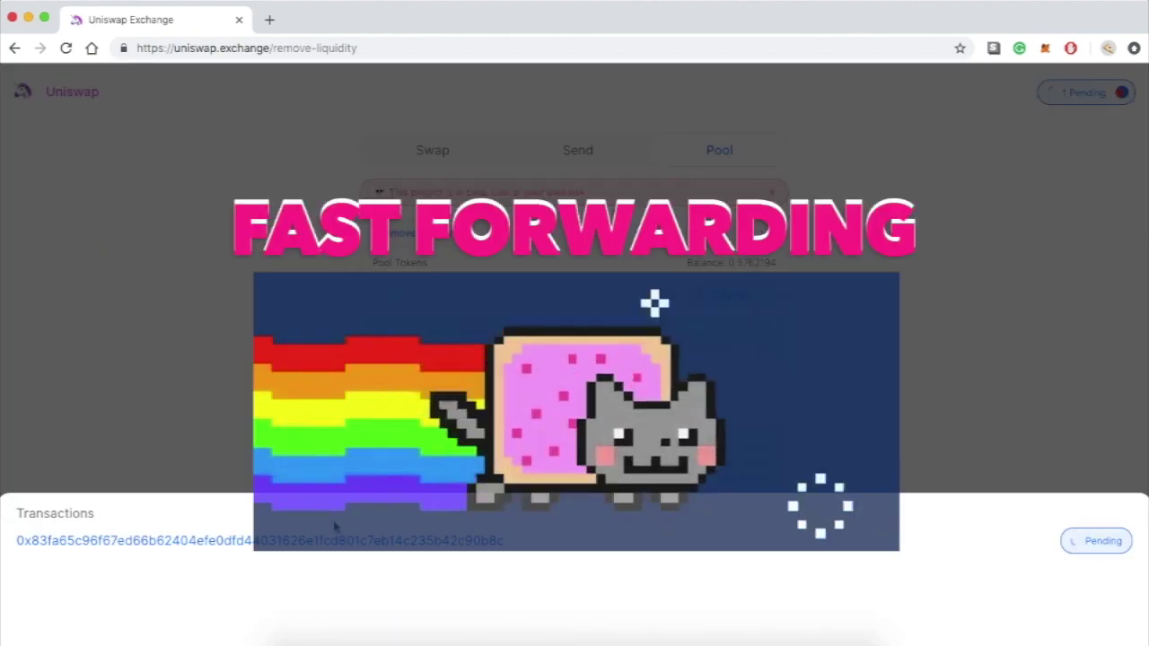
left_click(871, 335)
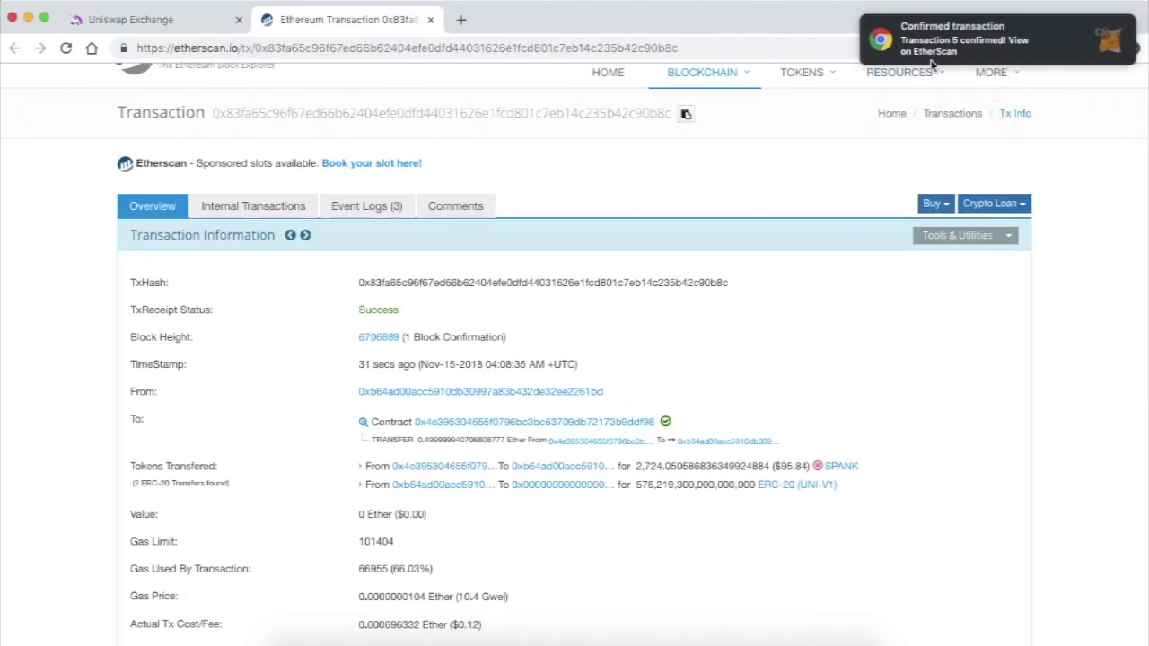
scroll(529, 190, "up", 1)
scroll(530, 189, "up", 1)
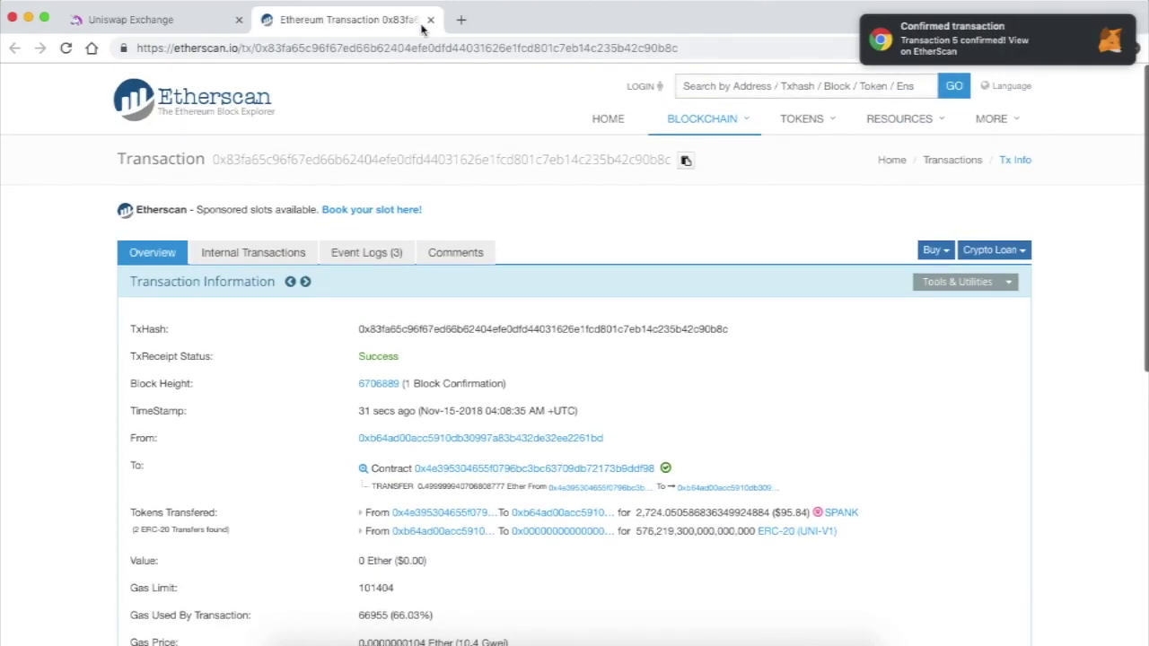
left_click(430, 19)
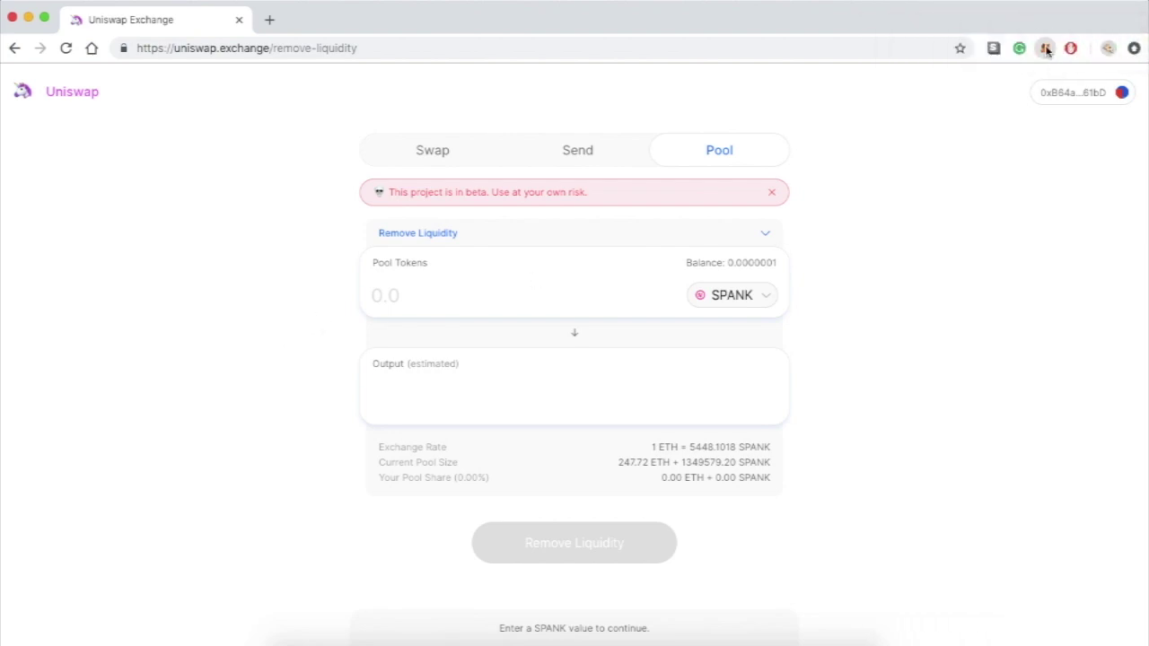
Step: Show the restored MetaMask balances of 1.0008 ETH and 3206.136 SPANK
left_click(1047, 50)
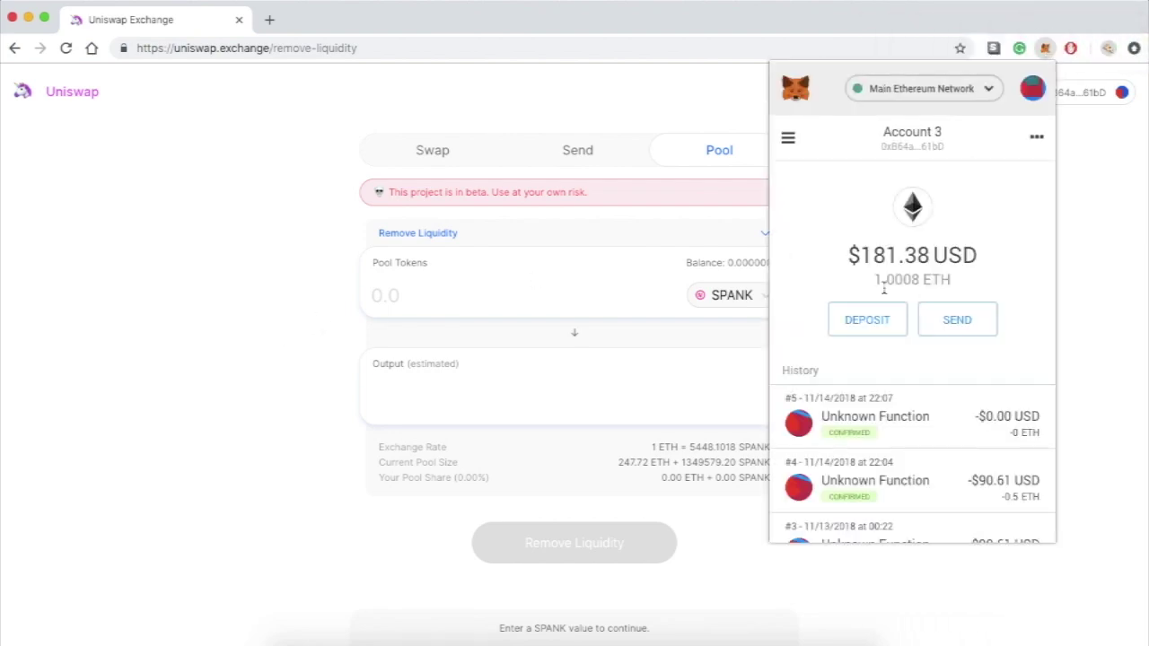
left_click(790, 140)
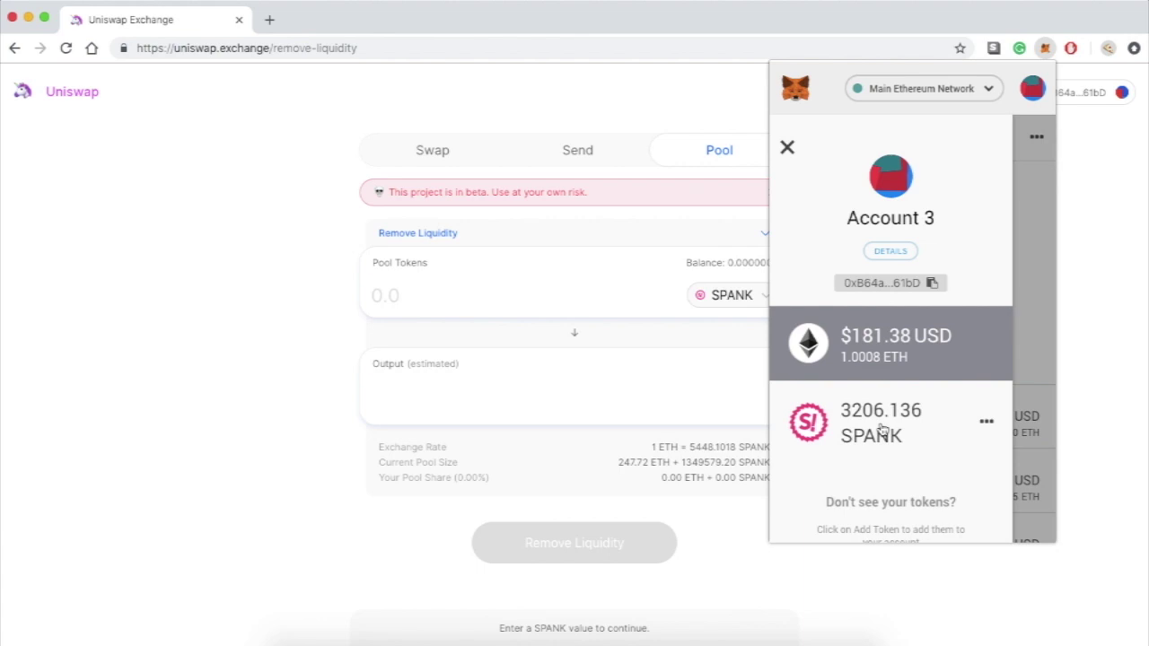
scroll(883, 431, "down", 1)
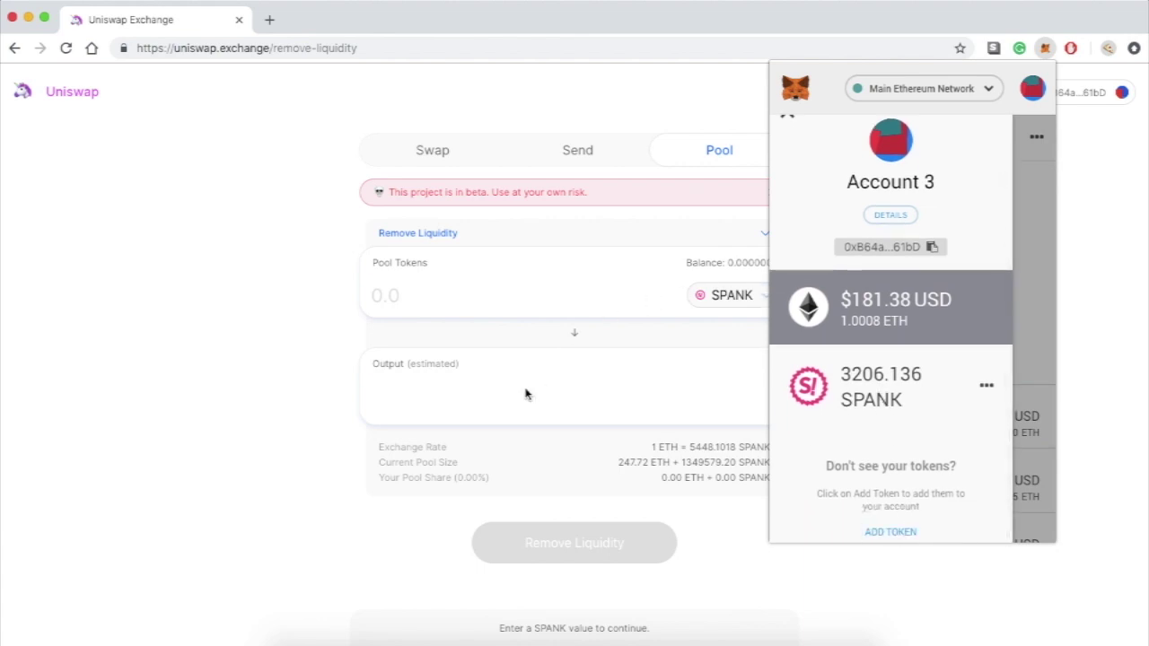